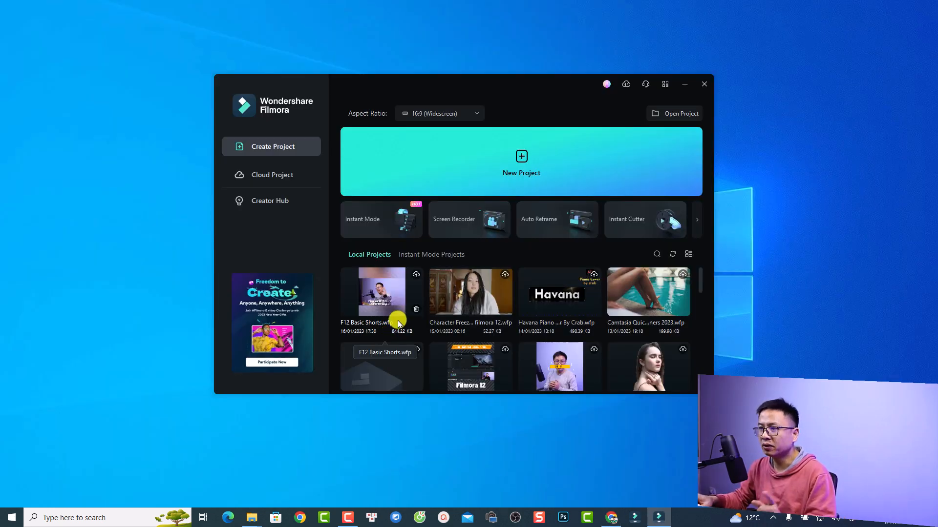
Create a new widescreen project and check the program's version in its About information
click(521, 164)
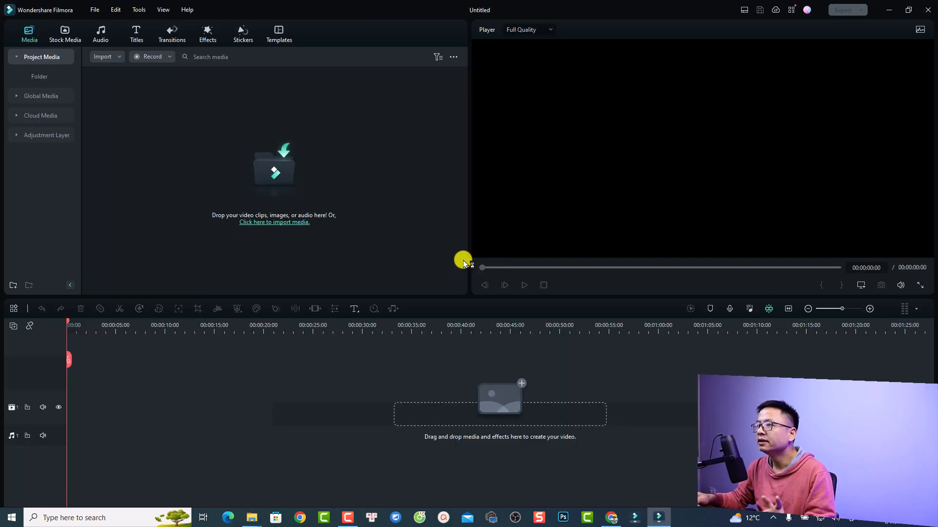
click(188, 10)
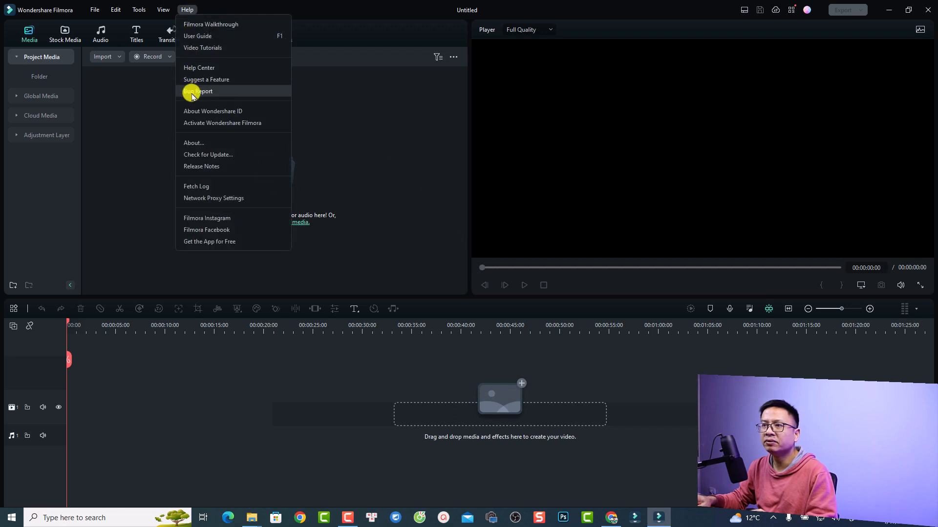
click(197, 144)
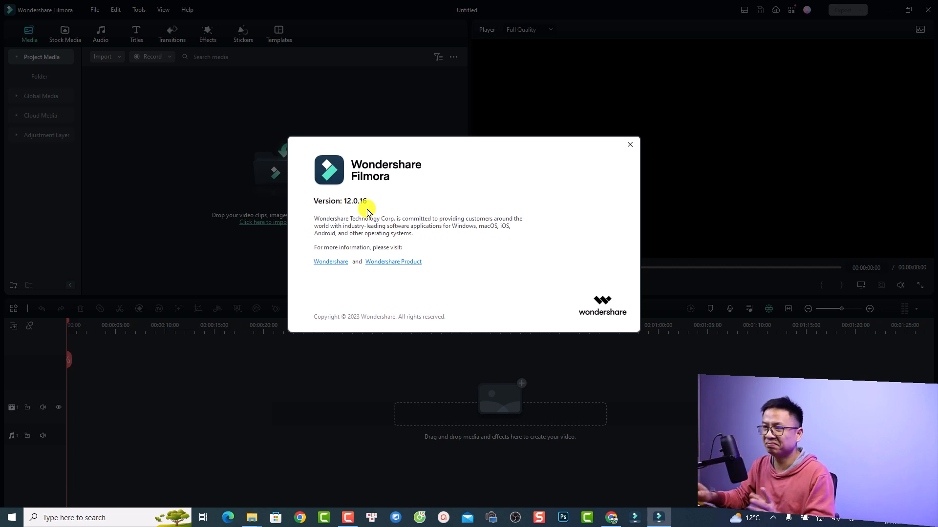
click(629, 144)
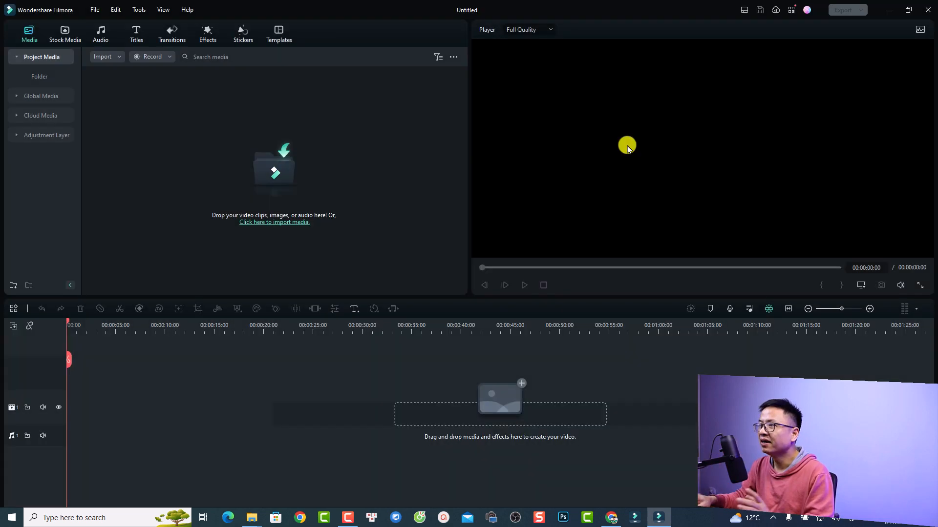
Add the Pexels stock video of the woman walking on a desert road to the timeline, keeping the 1920 x 1080 25fps project settings
click(60, 31)
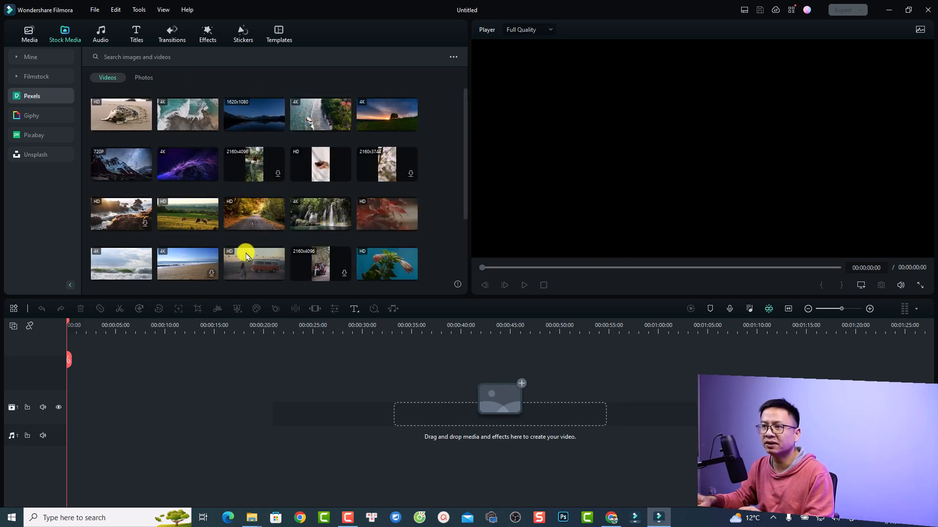
scroll(257, 256, down, 2)
scroll(272, 248, down, 1)
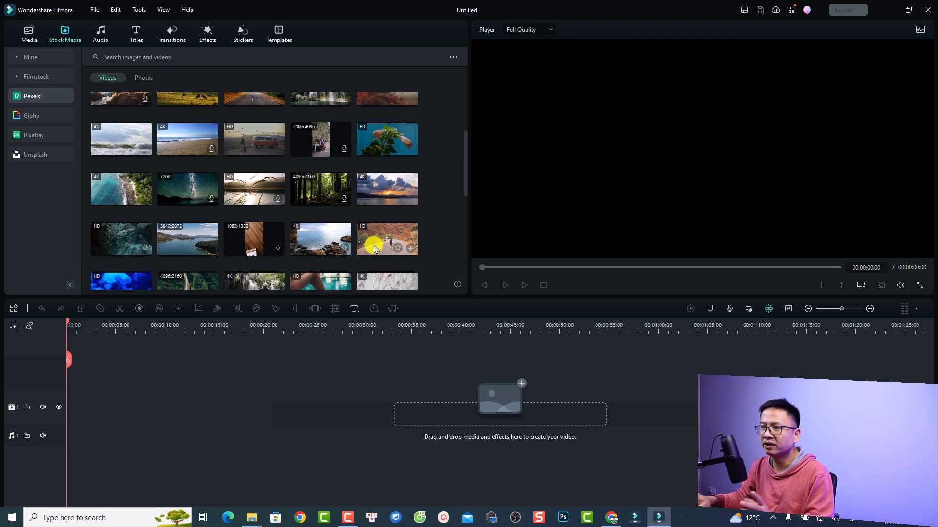
drag(374, 250, 52, 448)
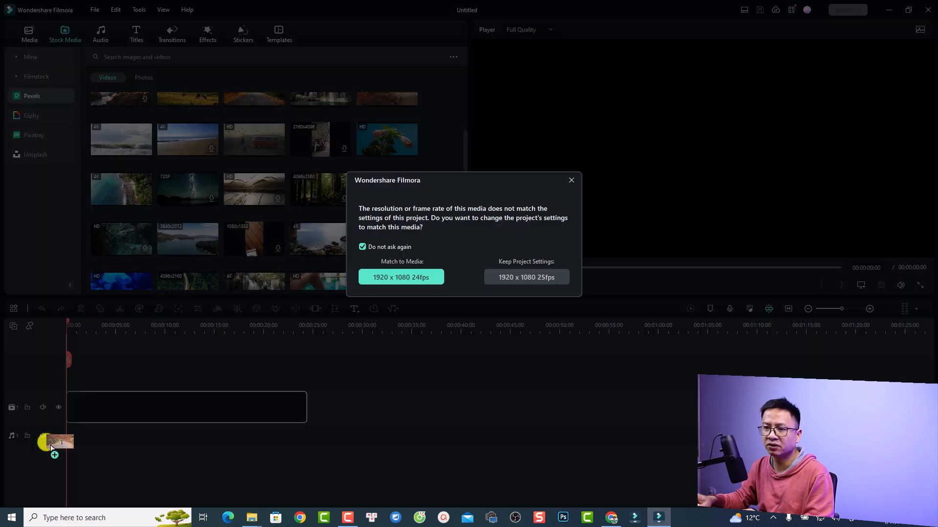
click(517, 277)
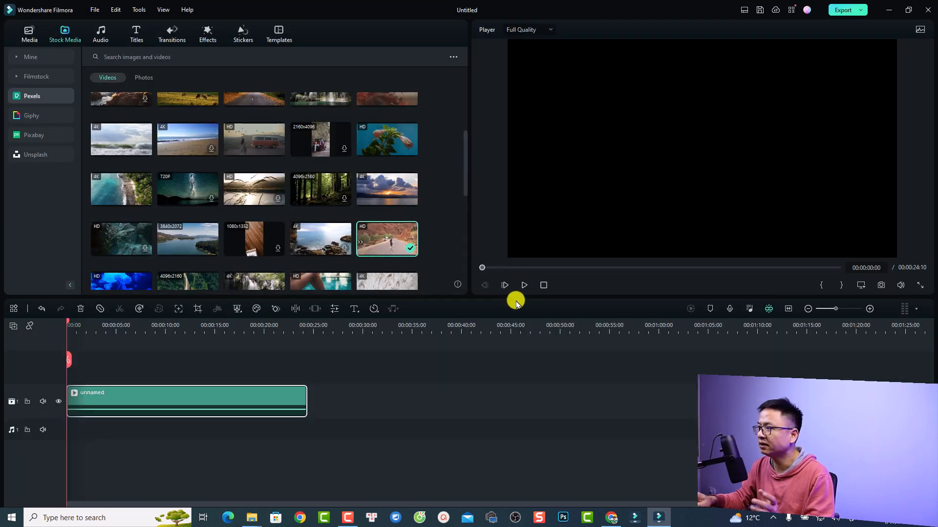
click(786, 309)
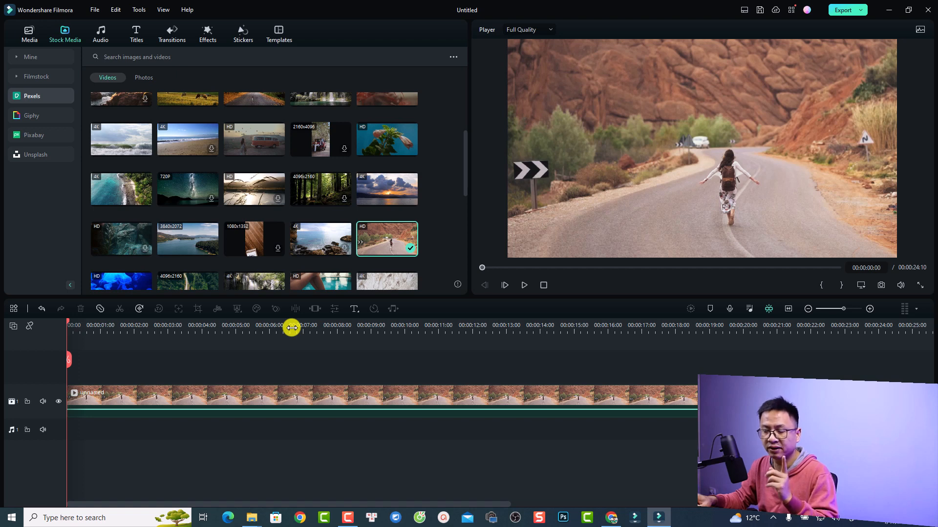
Split the road clip at 00:00:00:23
key(space)
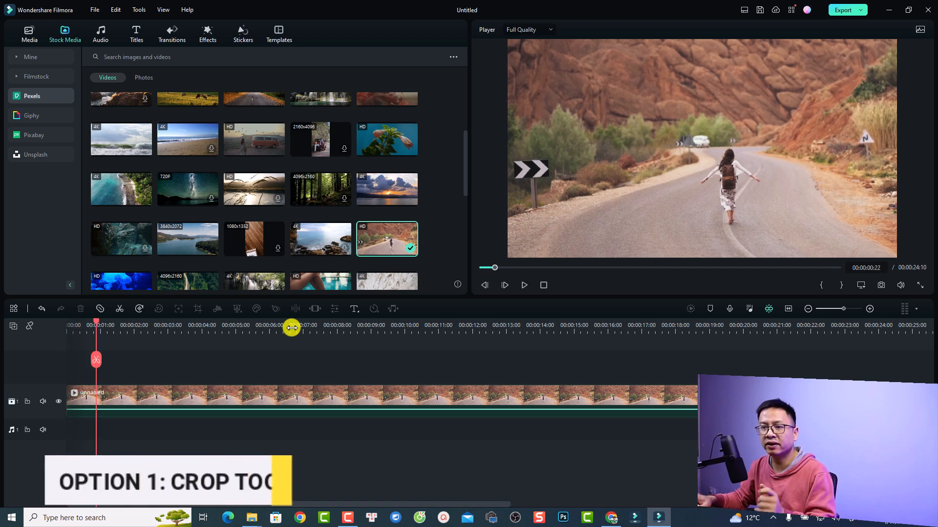
click(145, 405)
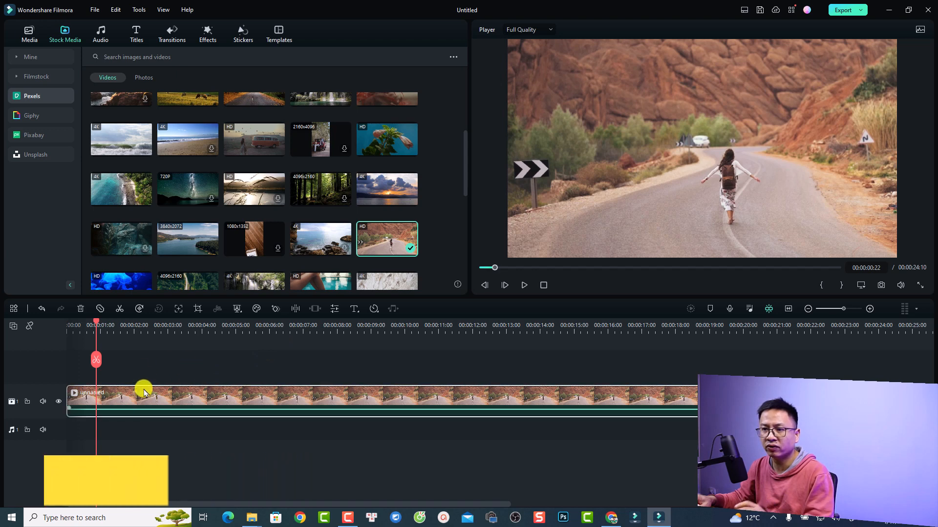
click(98, 323)
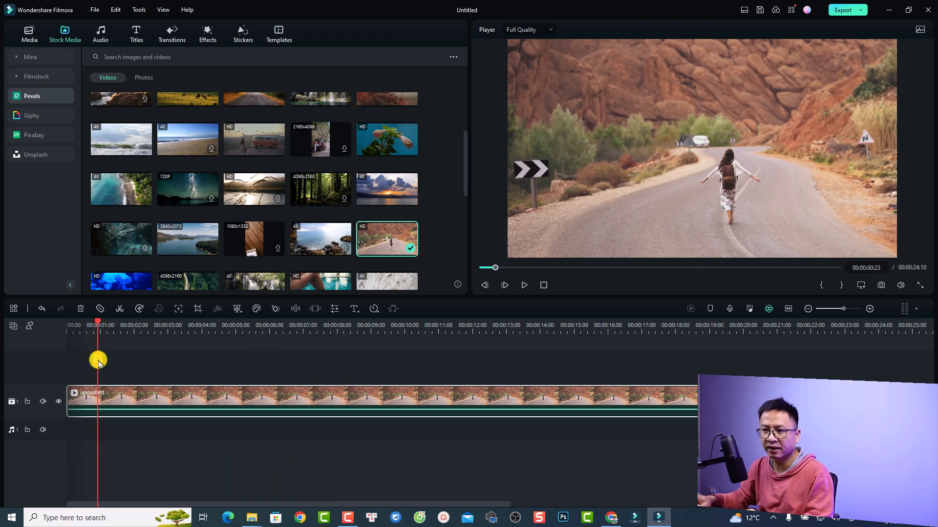
click(98, 361)
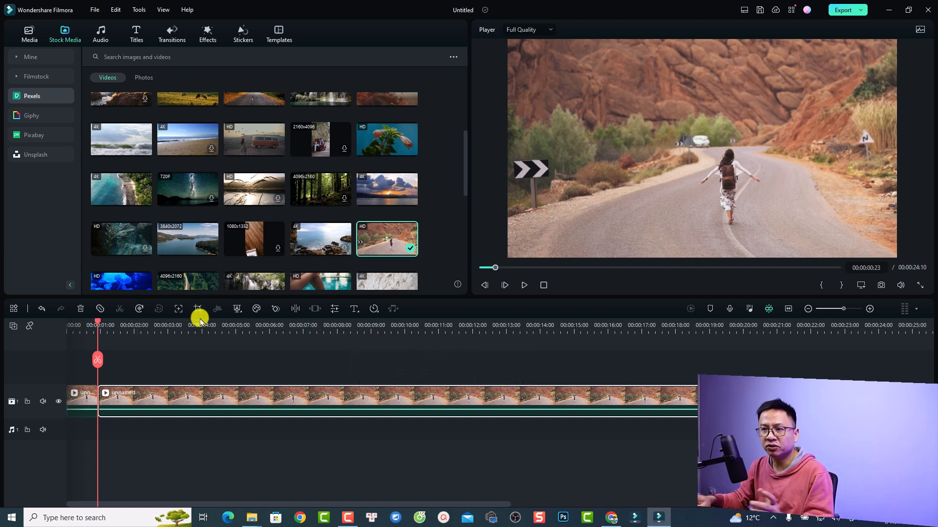
Crop the segment after the split at 16:9 to about 1246 x 701, framed around the walking woman
click(12, 308)
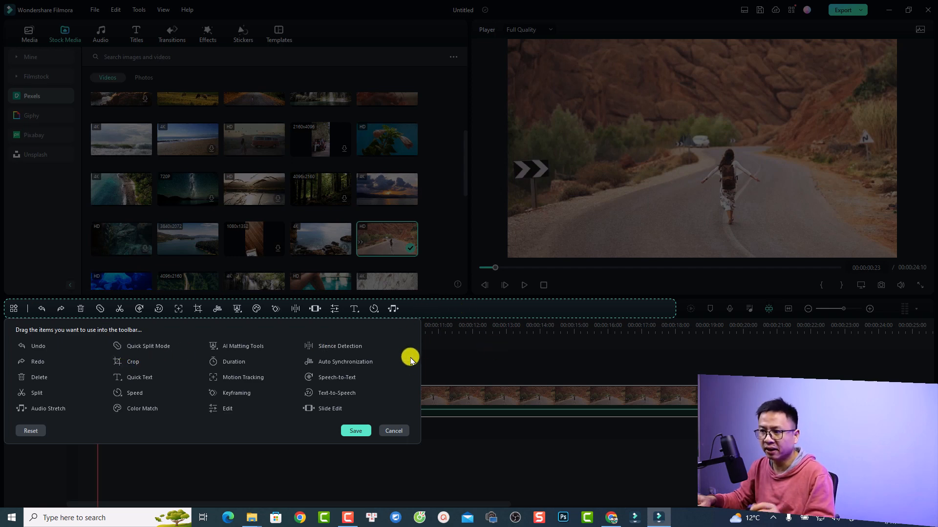
click(394, 431)
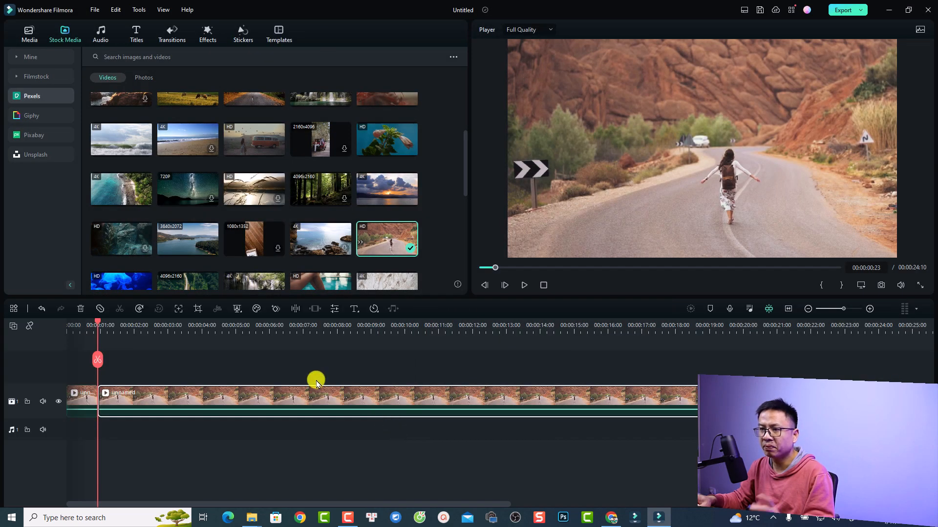
click(198, 310)
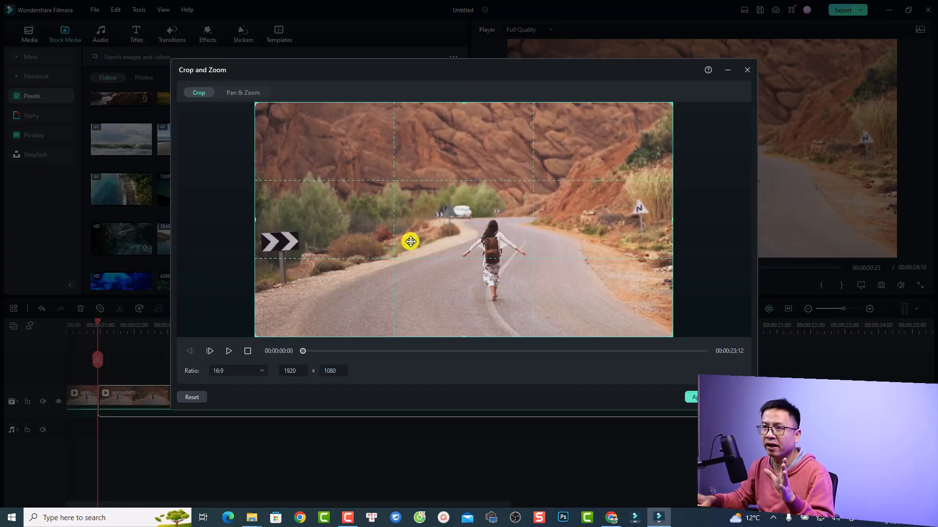
click(234, 371)
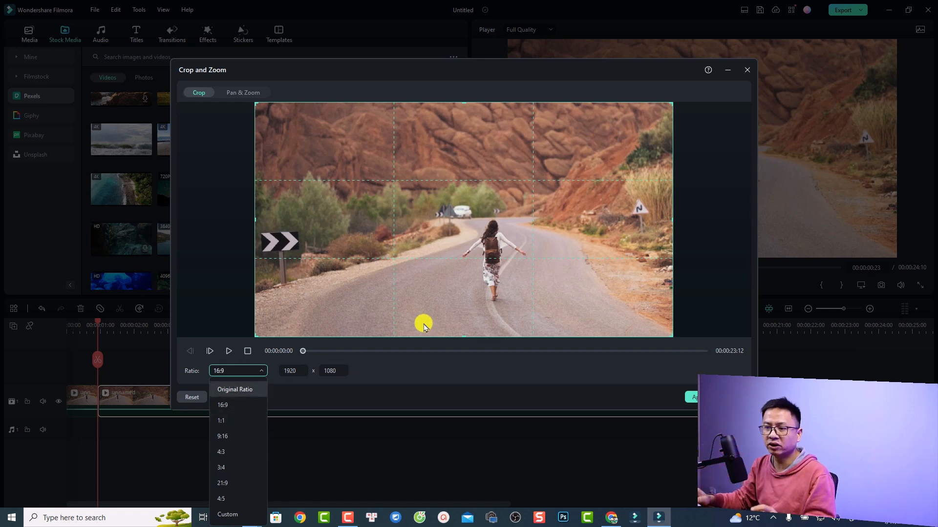
click(420, 219)
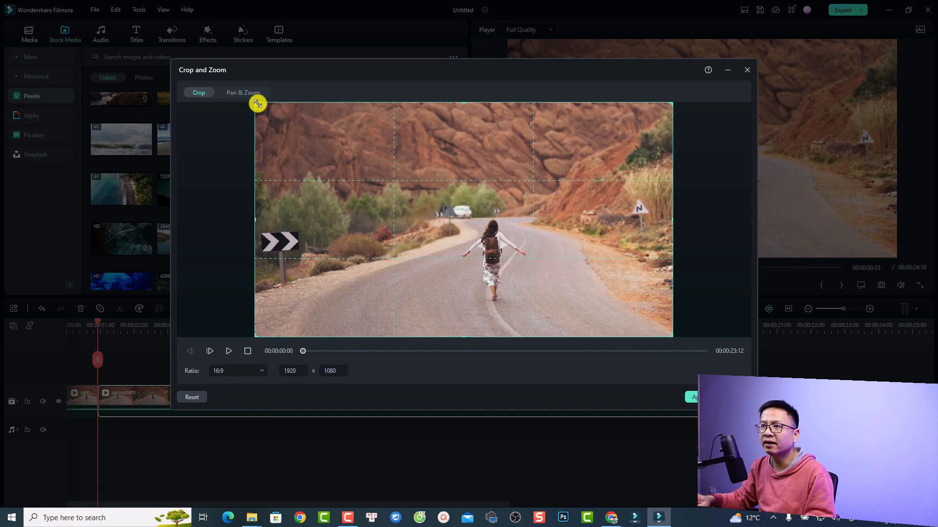
drag(257, 103, 401, 212)
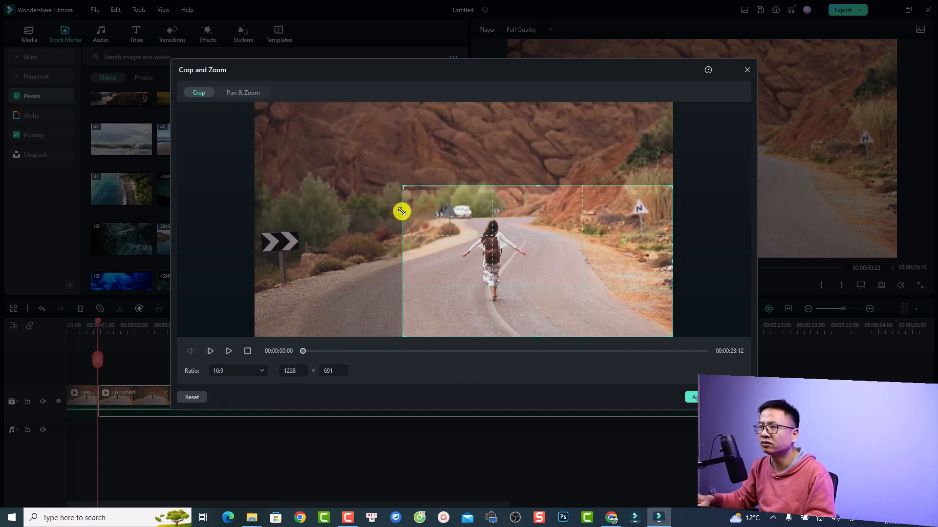
drag(528, 295, 486, 286)
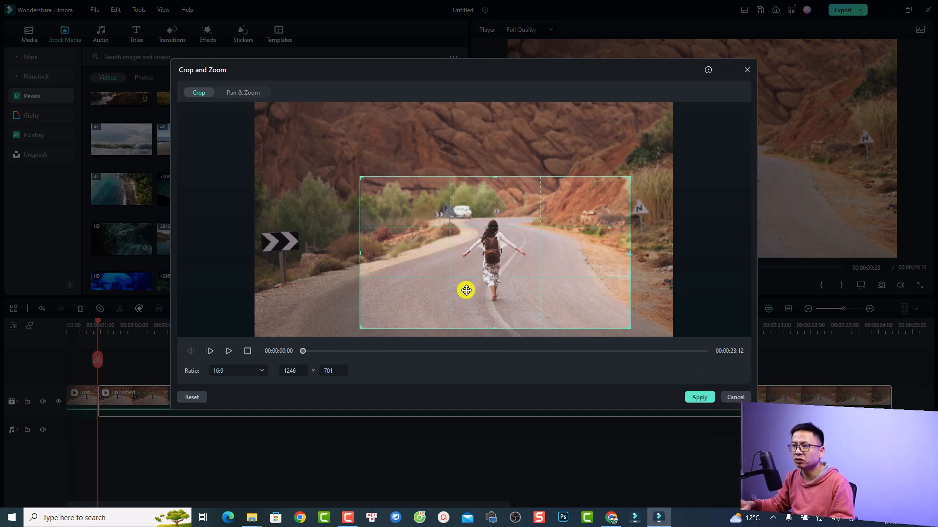
click(694, 399)
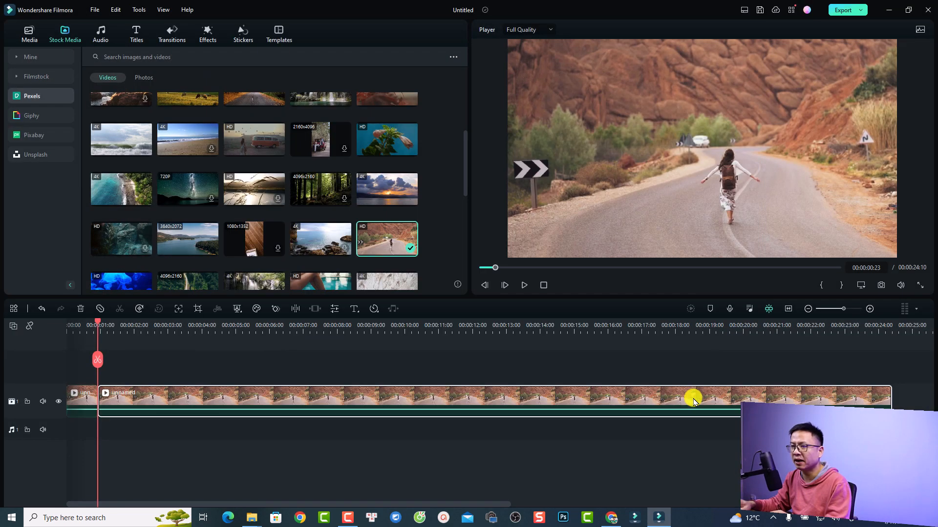
Preview the cropped segment and split it at 00:00:02:16
click(86, 322)
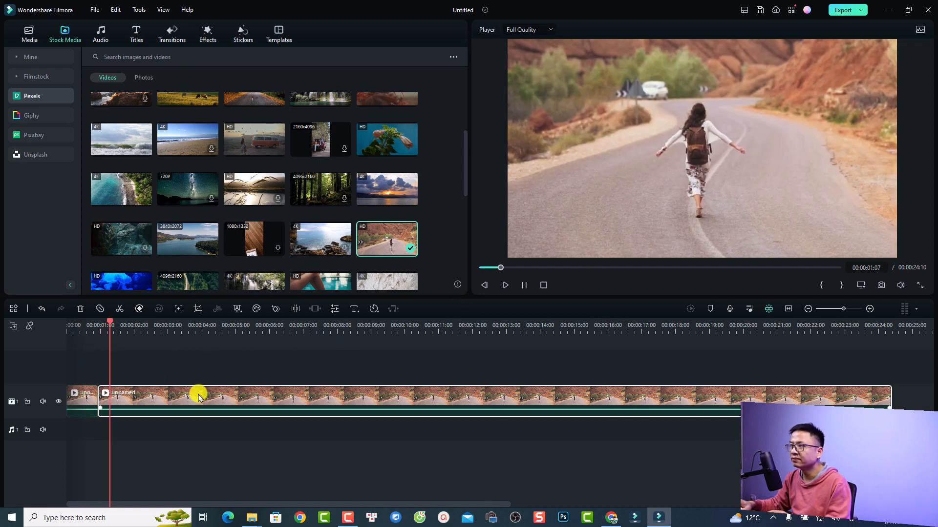
key(space)
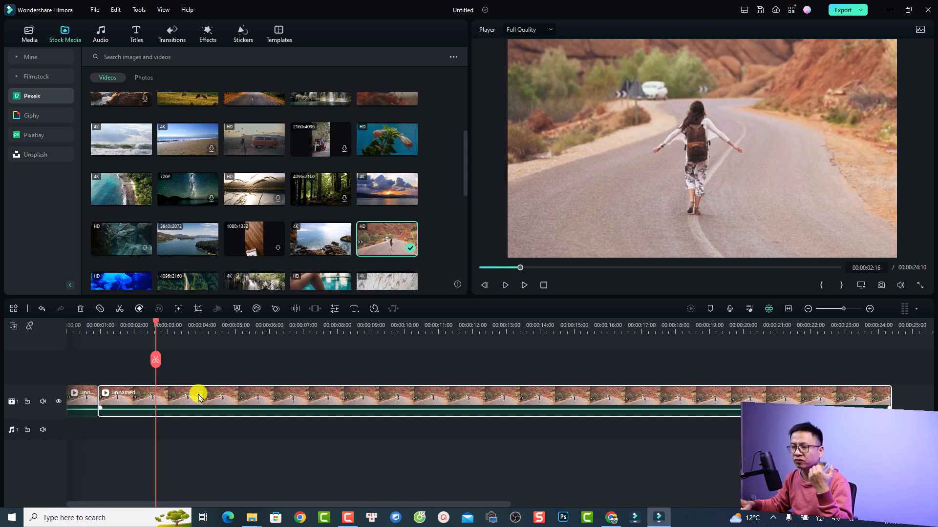
click(155, 360)
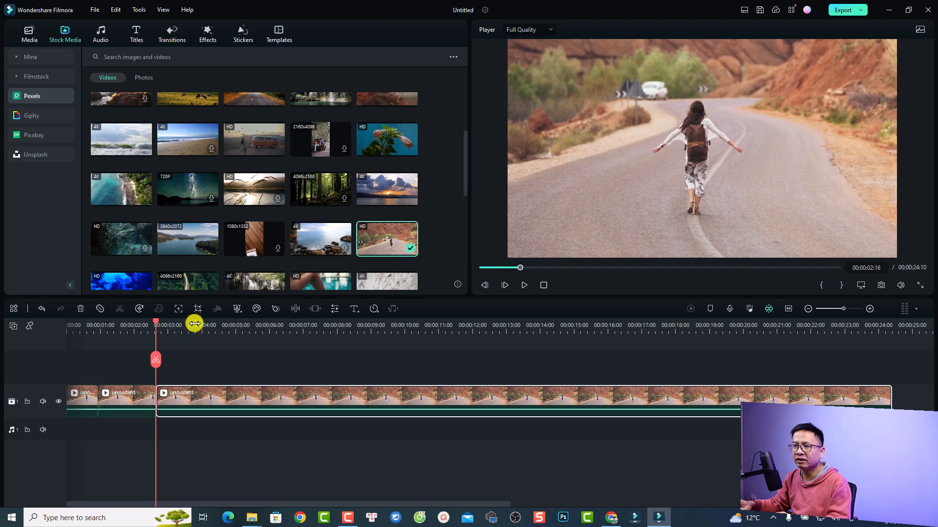
Expand the last segment's crop frame back to the full picture and apply it
click(198, 308)
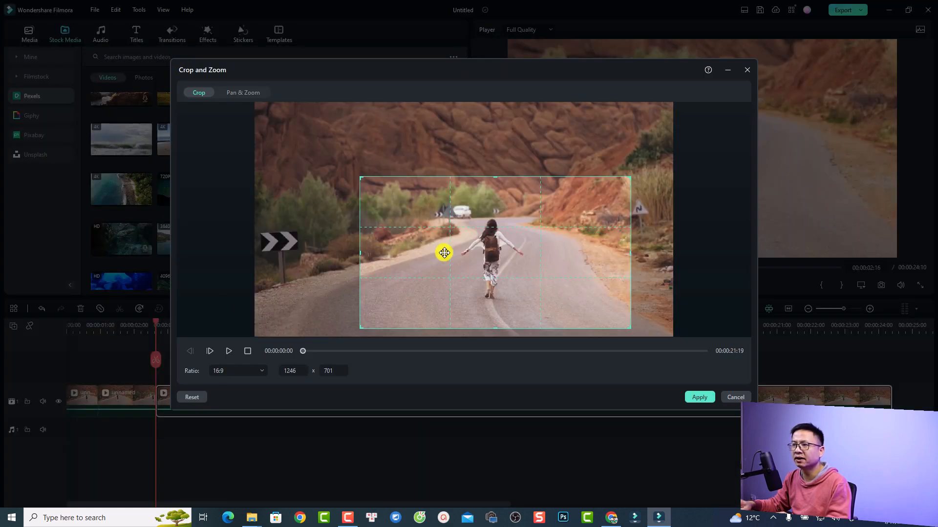
drag(444, 251, 312, 180)
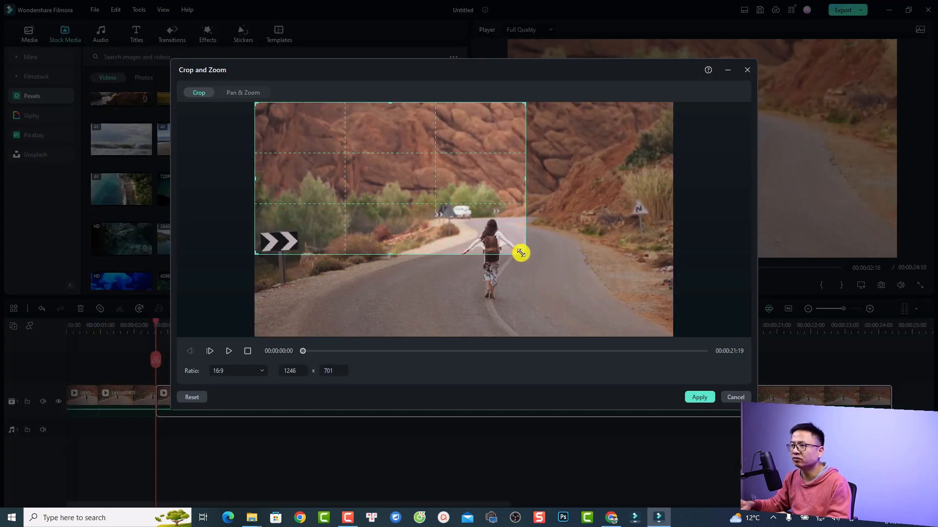
drag(521, 253, 676, 347)
click(700, 397)
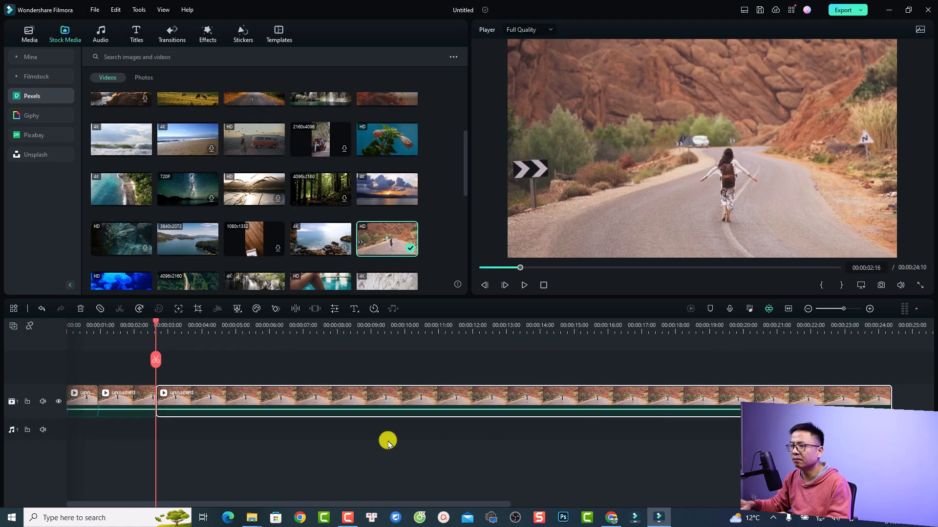
Play back the timeline across the second split to check the change from the cropped to the full view
click(143, 324)
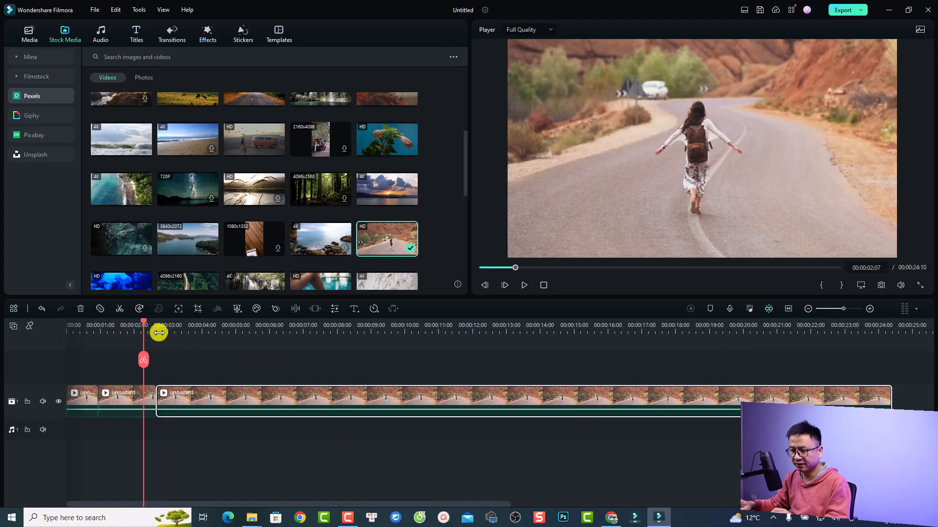
click(118, 328)
key(space)
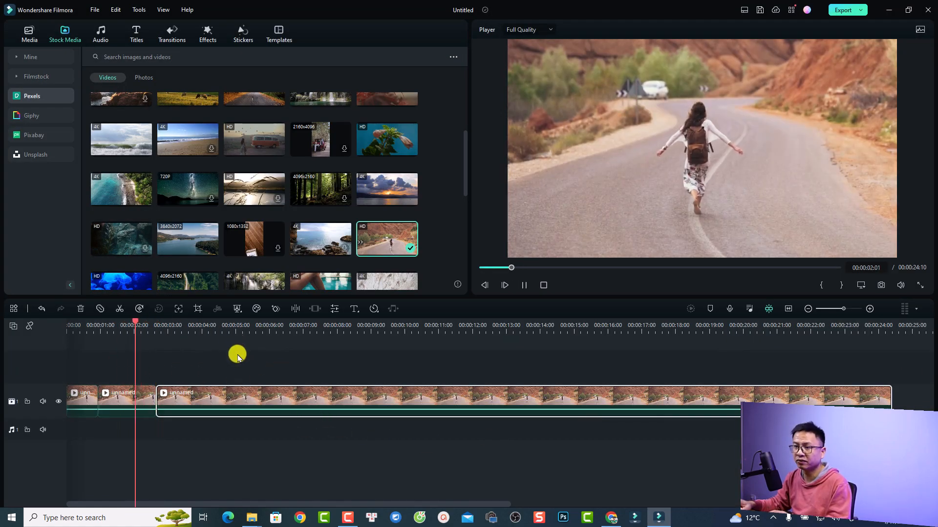
key(space)
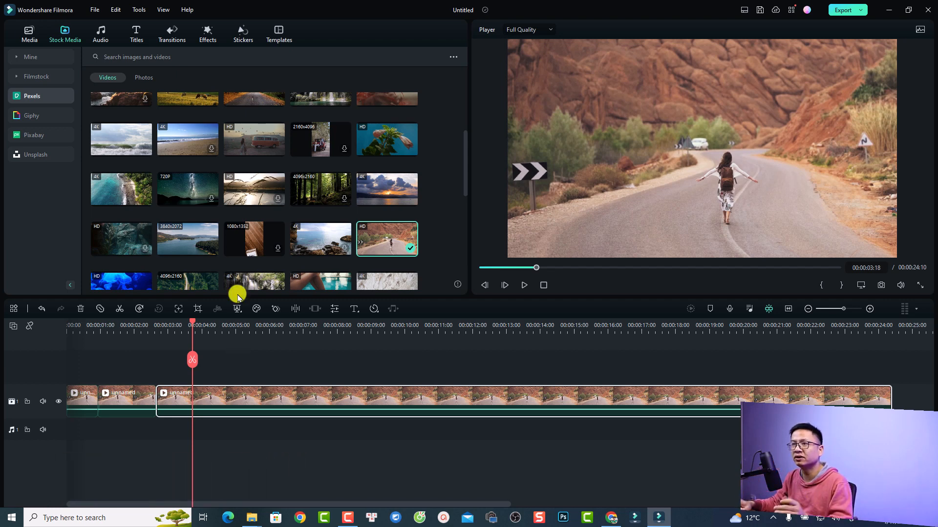
Search the video effects for "crop" and place the Crop effect on a track above the start of the last segment
click(207, 41)
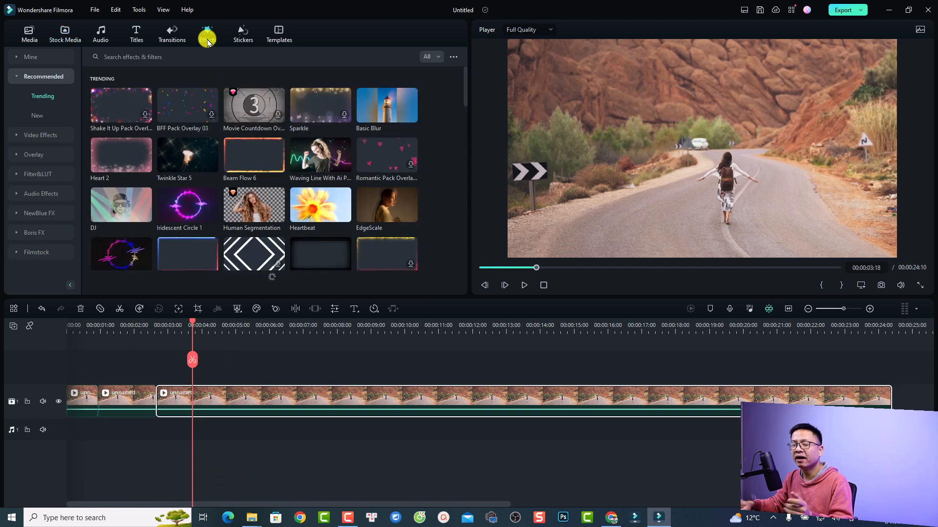
click(36, 136)
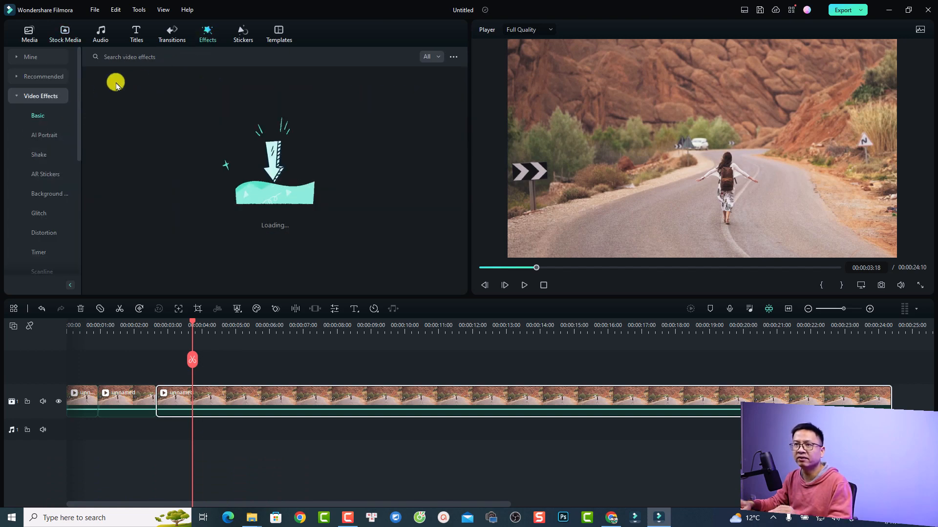
click(140, 55)
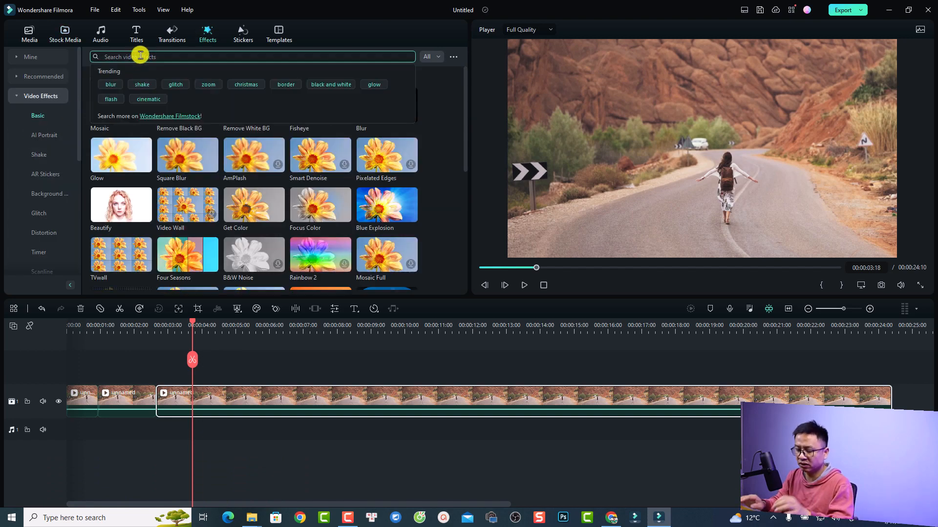
key(Return)
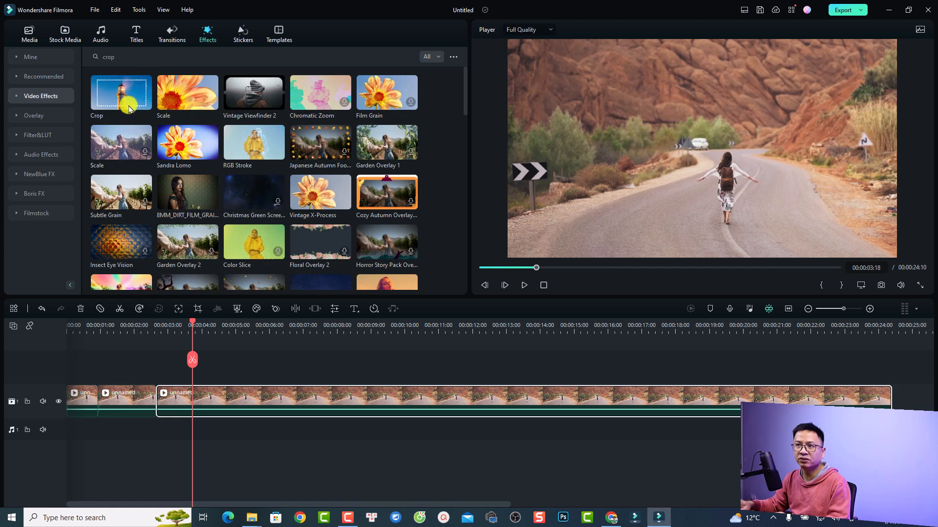
drag(119, 100, 178, 377)
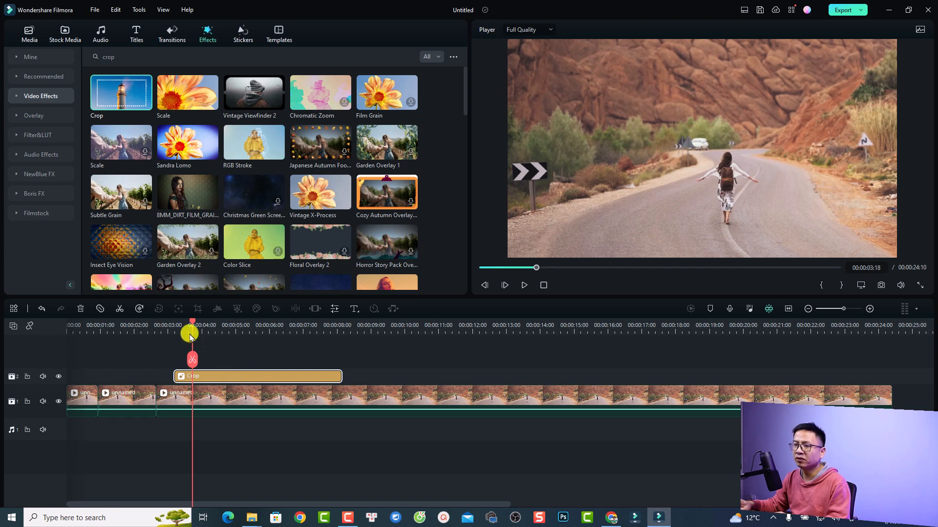
Play back the timeline across the start of the Crop effect to examine how the unadjusted effect looks
click(171, 325)
key(space)
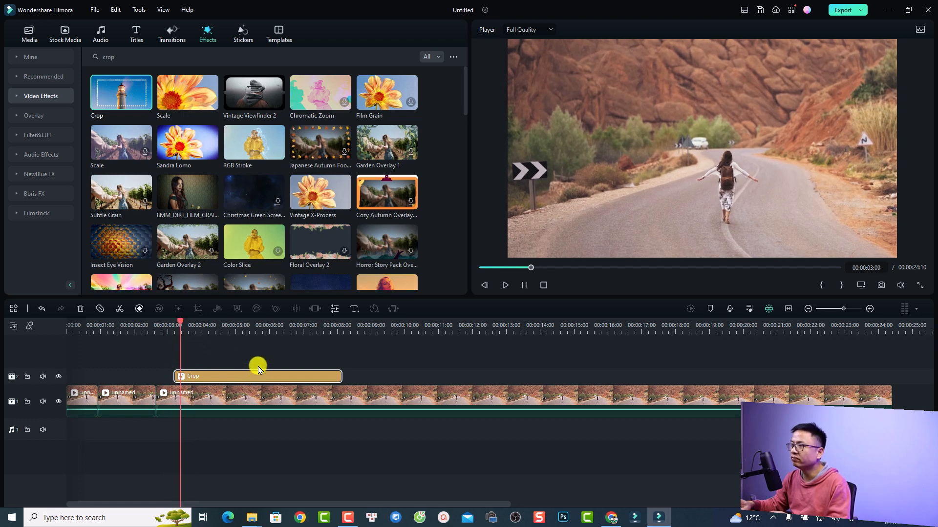
key(space)
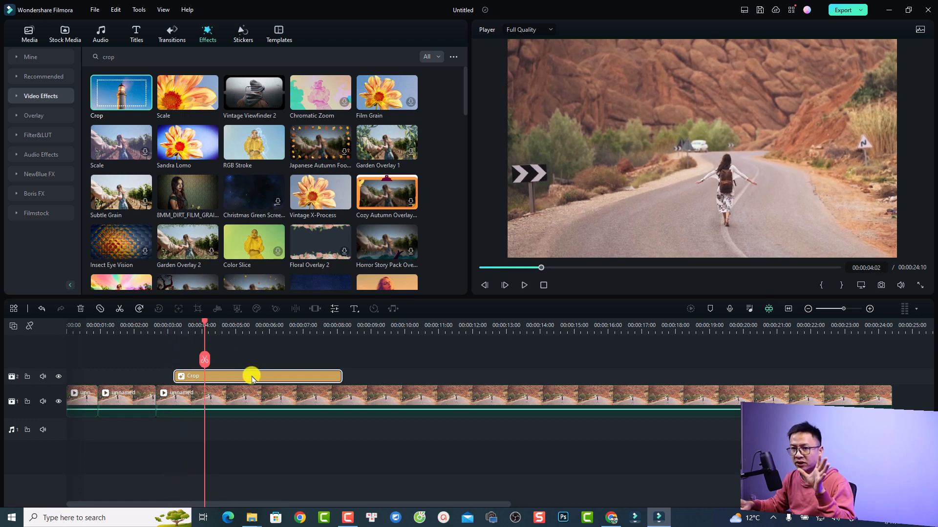
Set the Crop effect's edges to Left 8.7, Right 14.7, Top 5.3 and Bottom 6.1, and turn on Auto Zoom
double_click(252, 379)
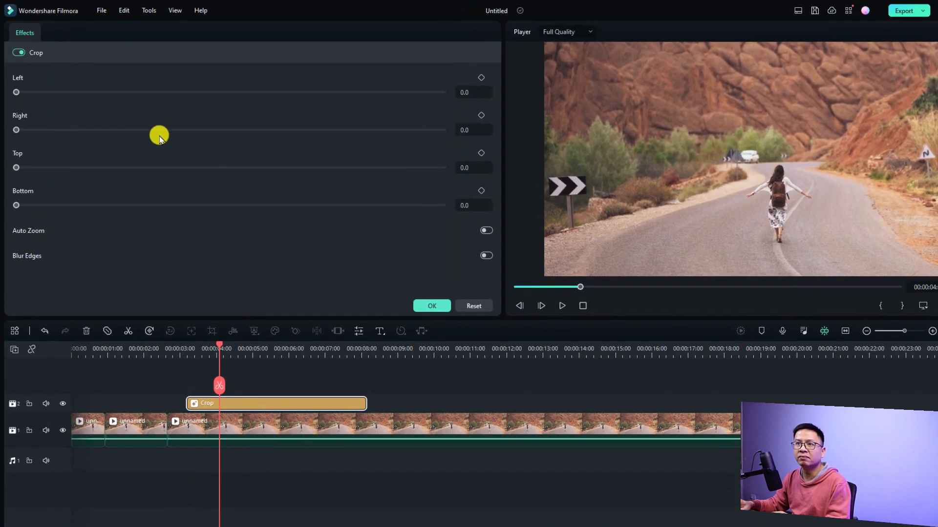
drag(17, 93, 53, 92)
drag(21, 129, 78, 130)
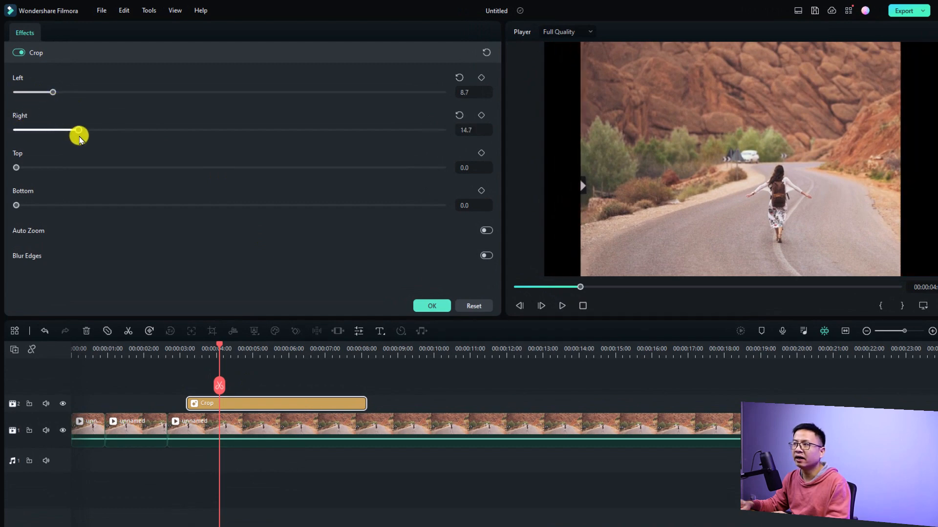
drag(15, 168, 39, 168)
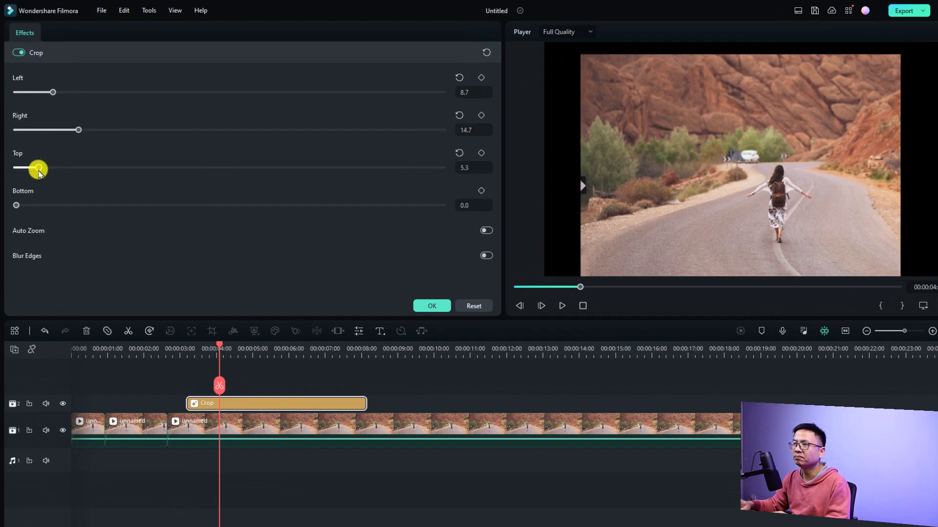
drag(16, 205, 41, 205)
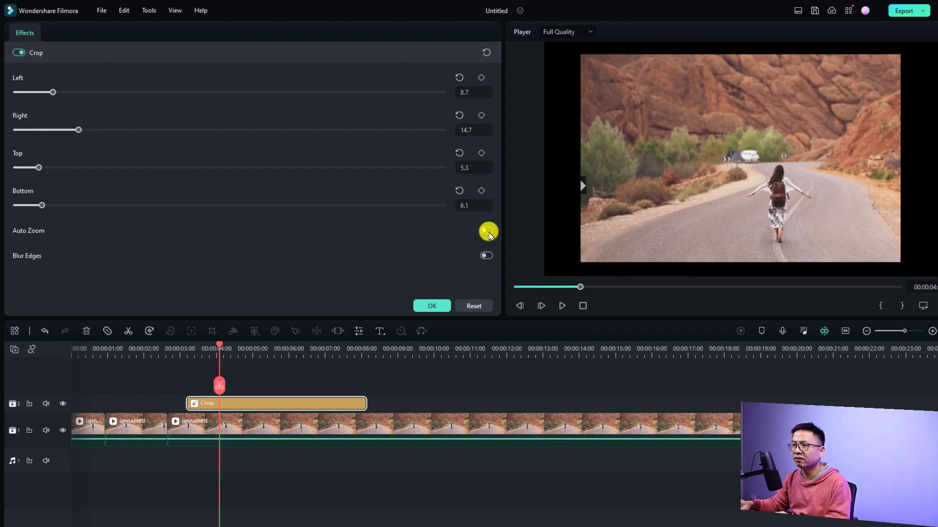
click(487, 231)
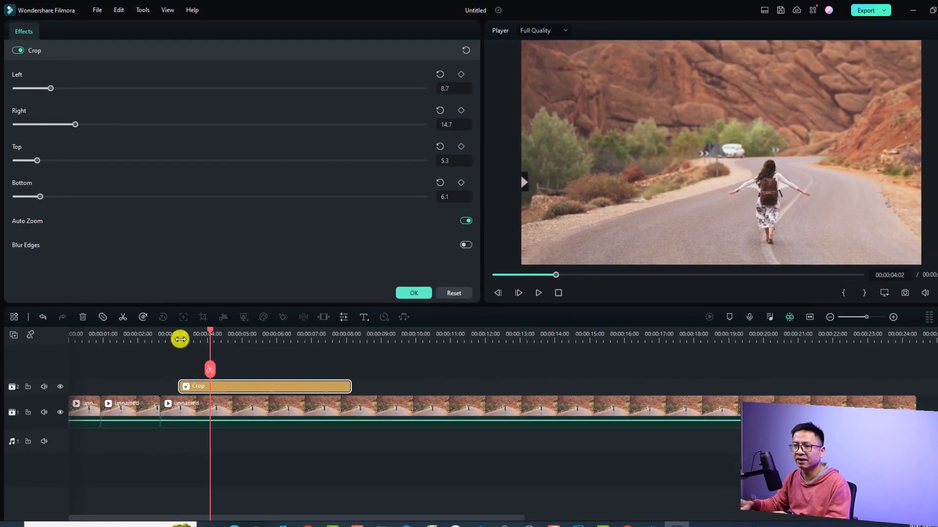
Play back the timeline from just before the Crop effect to check the switch to the cropped, zoomed view
click(185, 353)
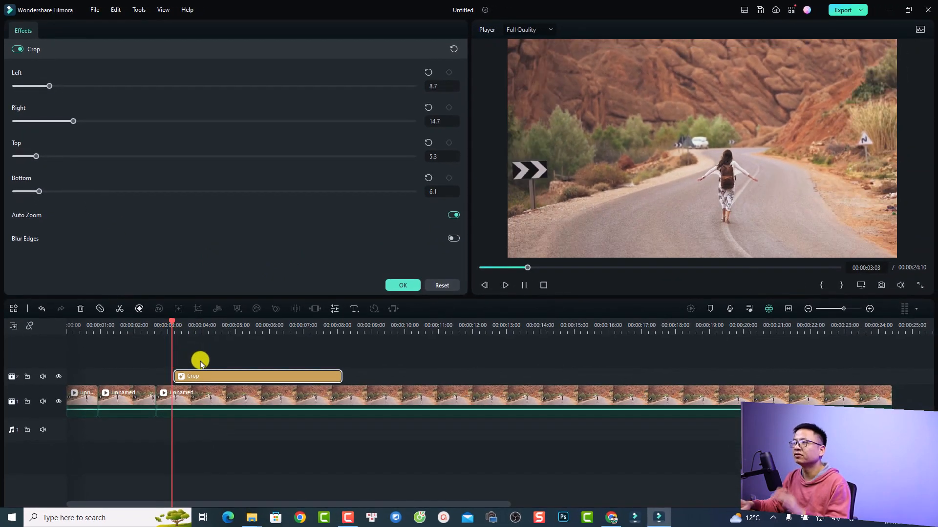
key(space)
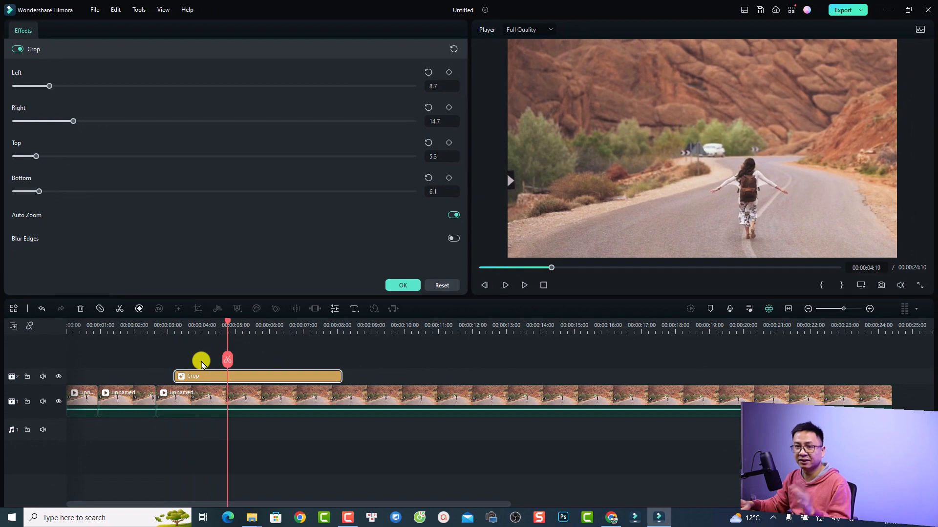